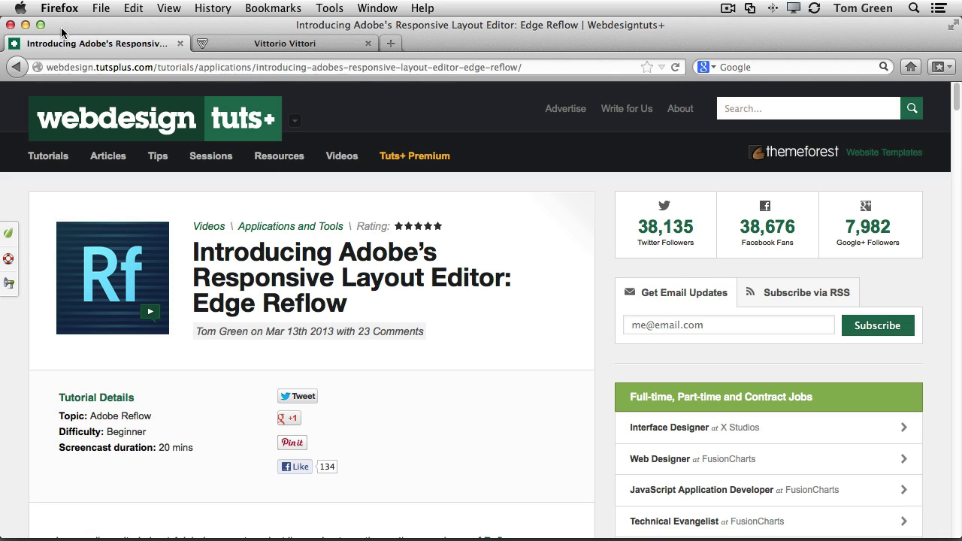
# Browse the reference blog's Laos photostream page in Firefox, then return to Fireworks
pyautogui.click(276, 44)
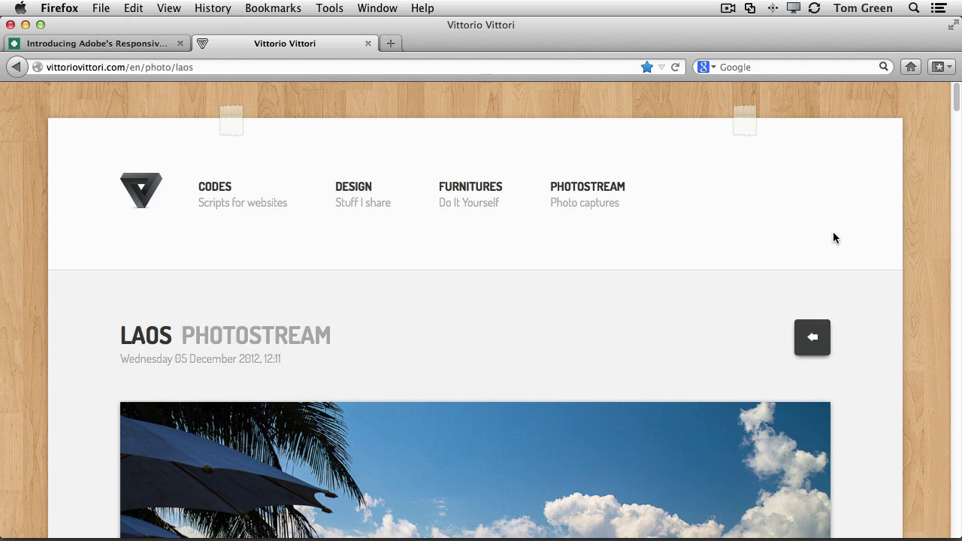
pyautogui.scroll(-5, 833, 237)
pyautogui.scroll(-5, 833, 237)
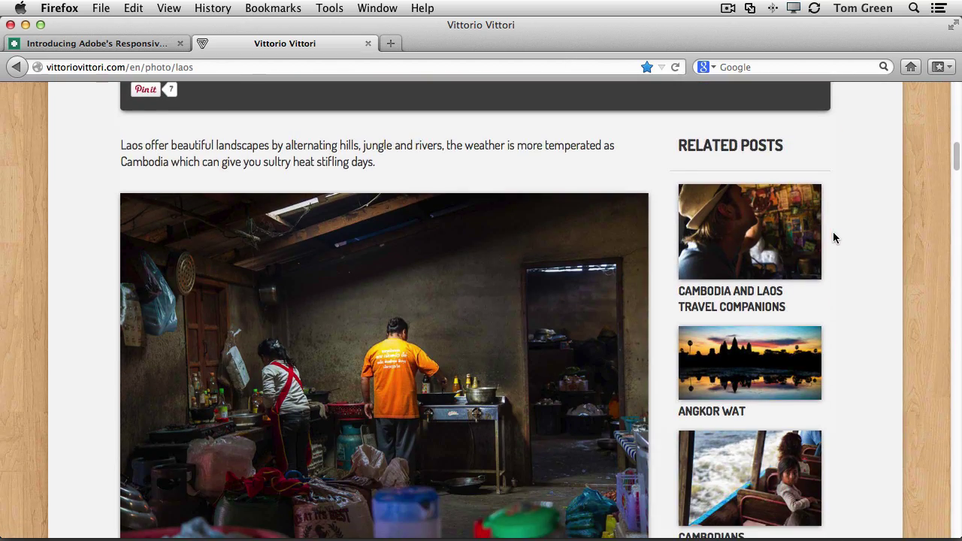
pyautogui.scroll(-5, 833, 238)
pyautogui.scroll(15, 833, 238)
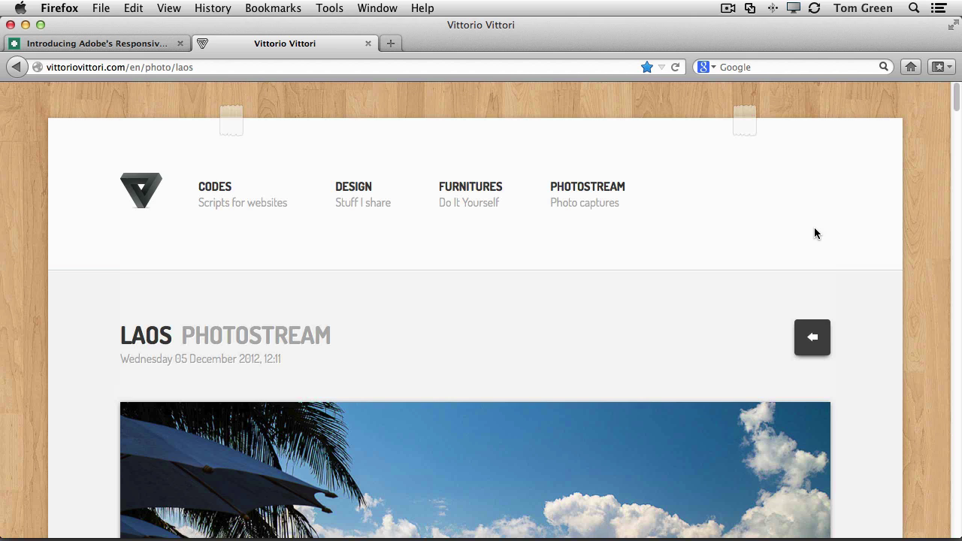
pyautogui.press('super+Tab')
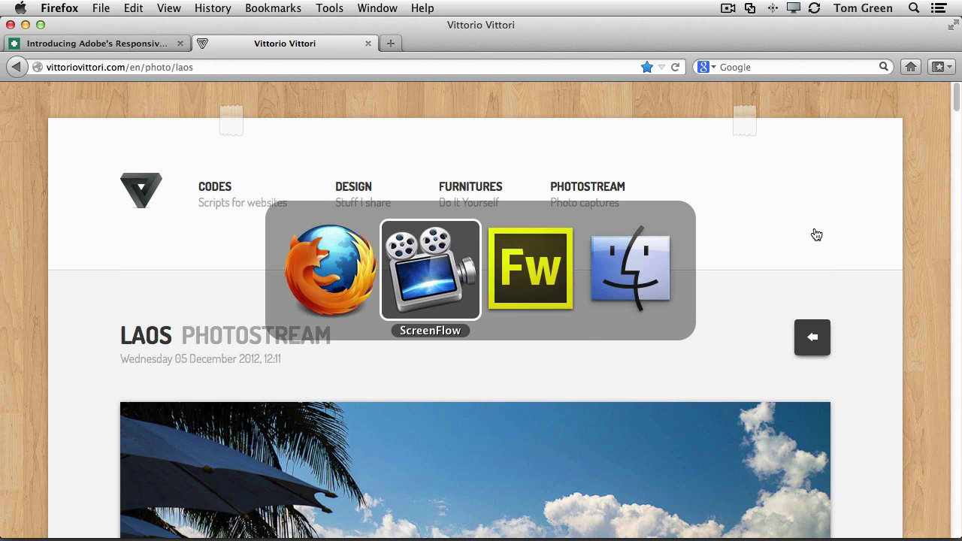
pyautogui.press('super+Tab')
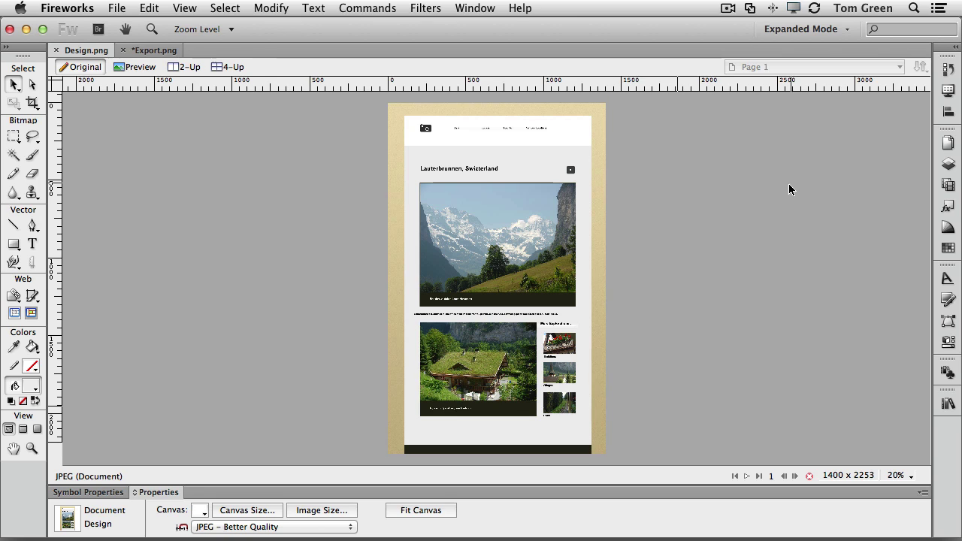
pyautogui.click(947, 208)
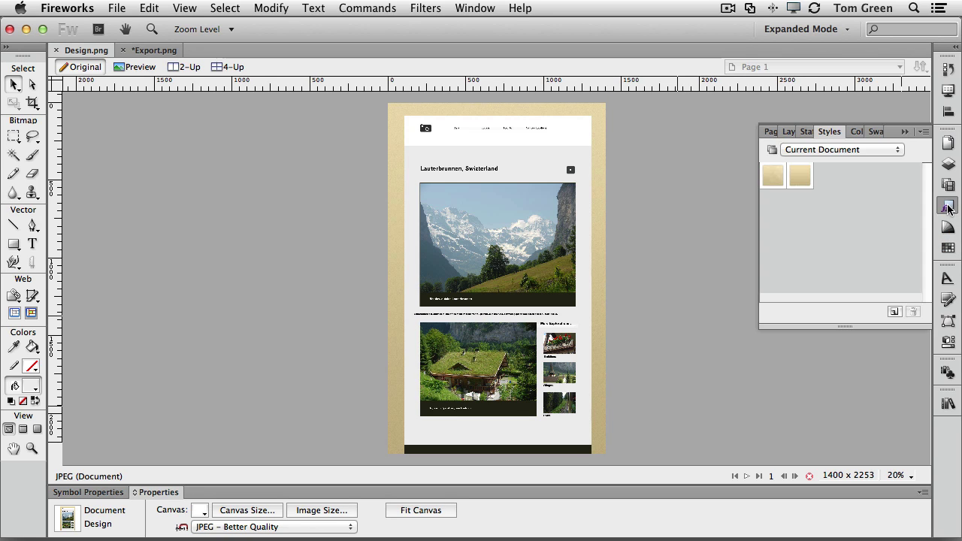
pyautogui.click(858, 151)
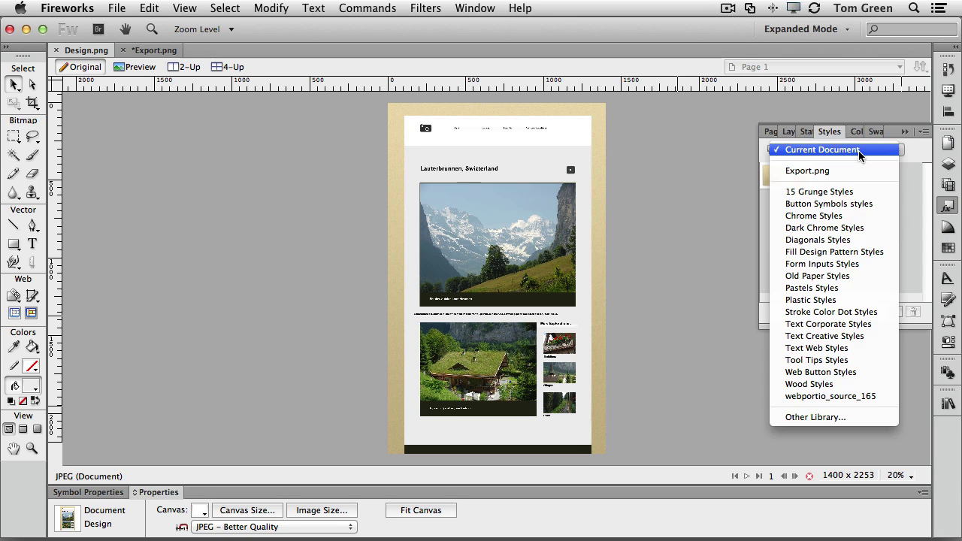
pyautogui.click(836, 277)
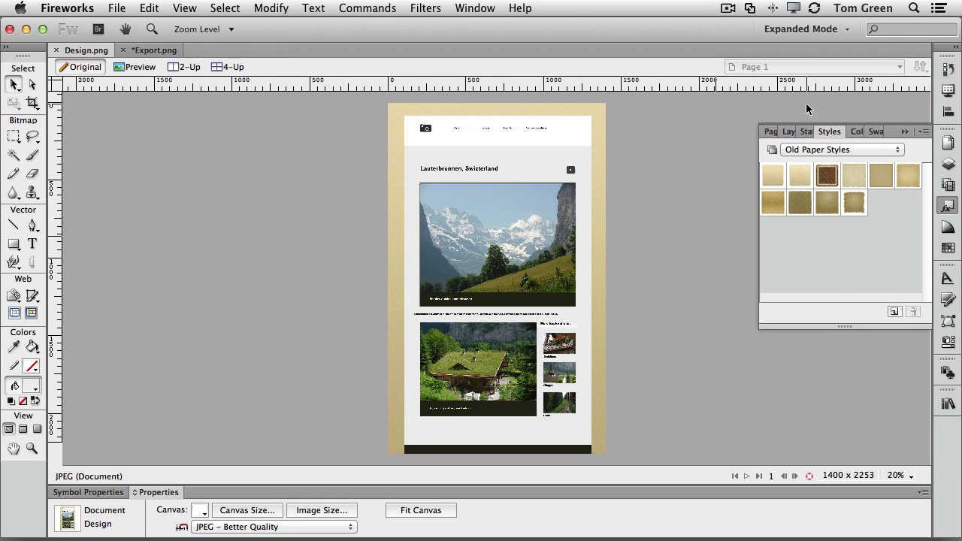
pyautogui.click(908, 134)
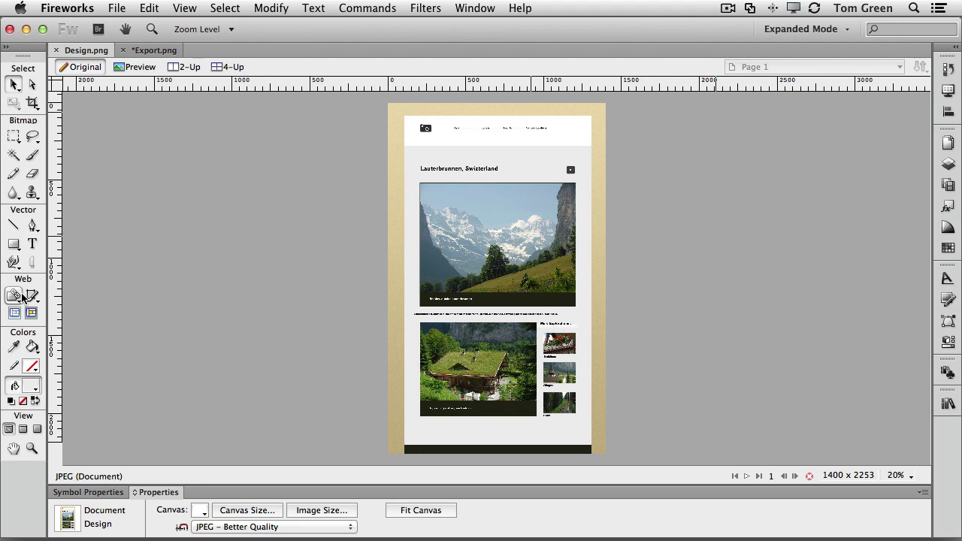
# Zoom in on the page header area and return to the Pointer tool
pyautogui.click(32, 448)
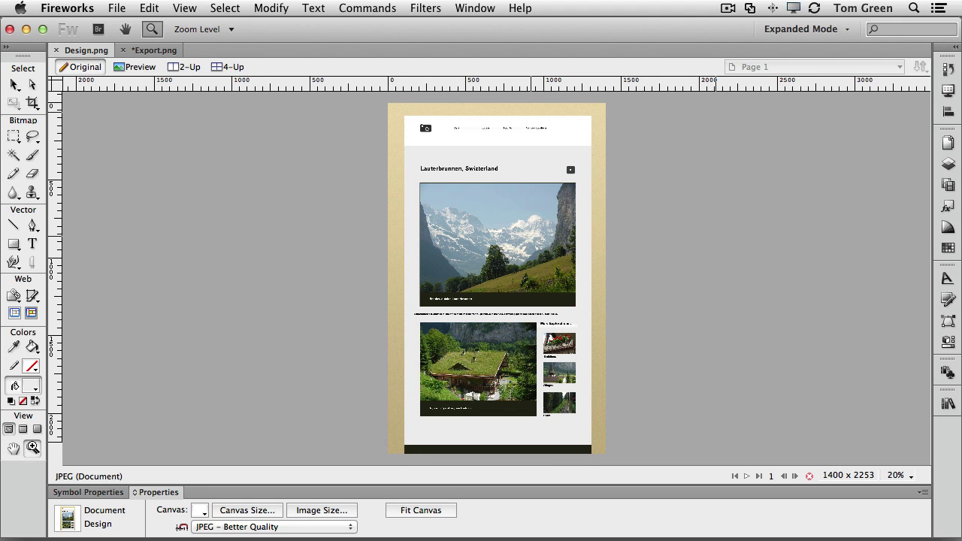
pyautogui.moveTo(403, 114); pyautogui.dragTo(609, 155)
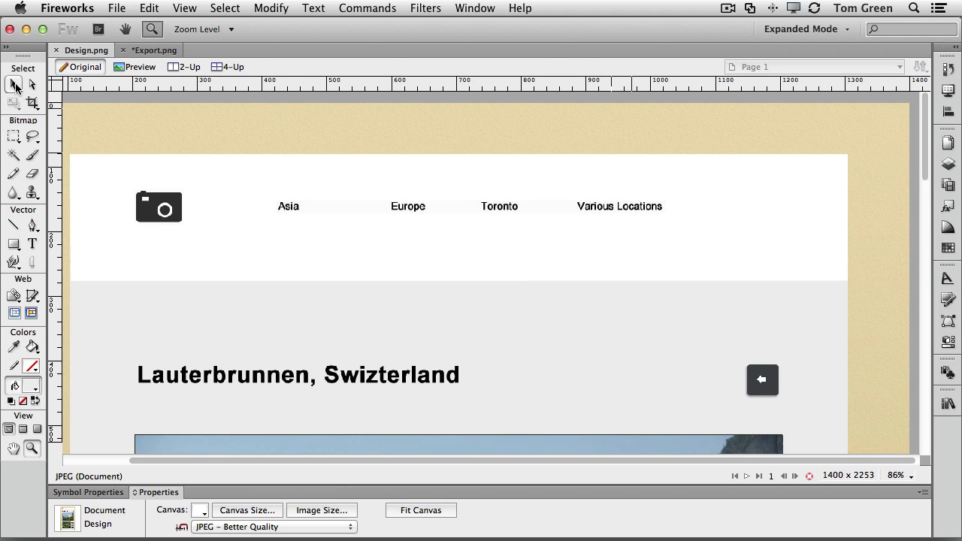
pyautogui.click(15, 85)
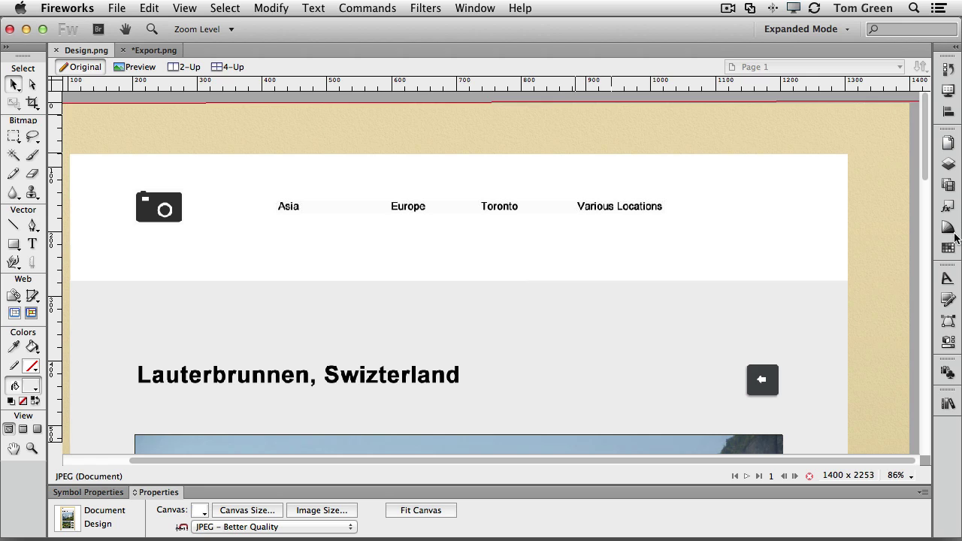
# Locate the Camera graphic in the Common Library's Icons folder
pyautogui.click(948, 404)
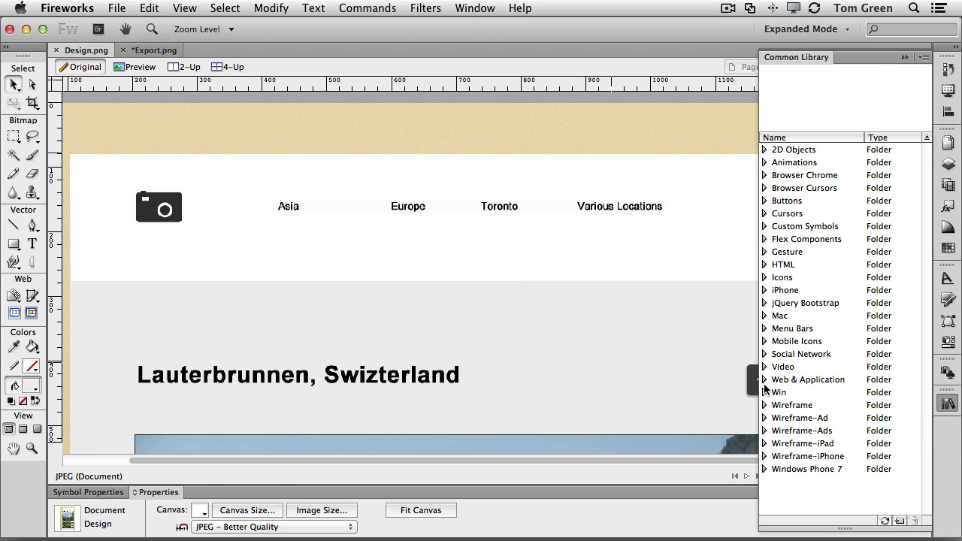
pyautogui.click(764, 277)
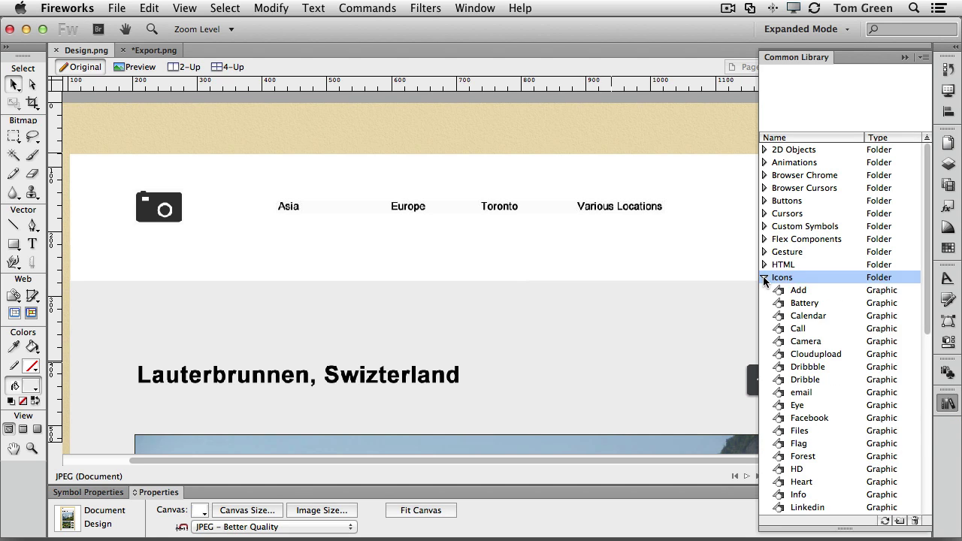
pyautogui.click(797, 344)
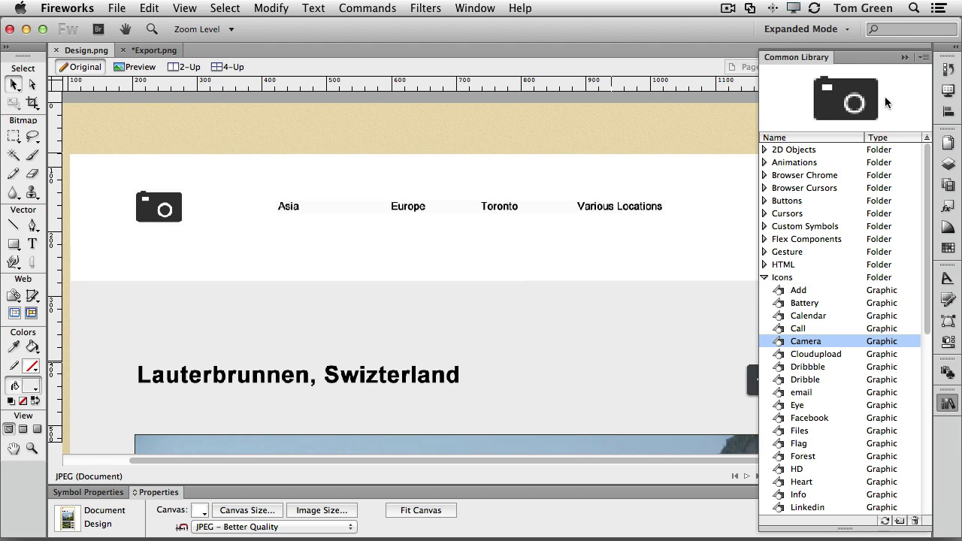
pyautogui.click(904, 58)
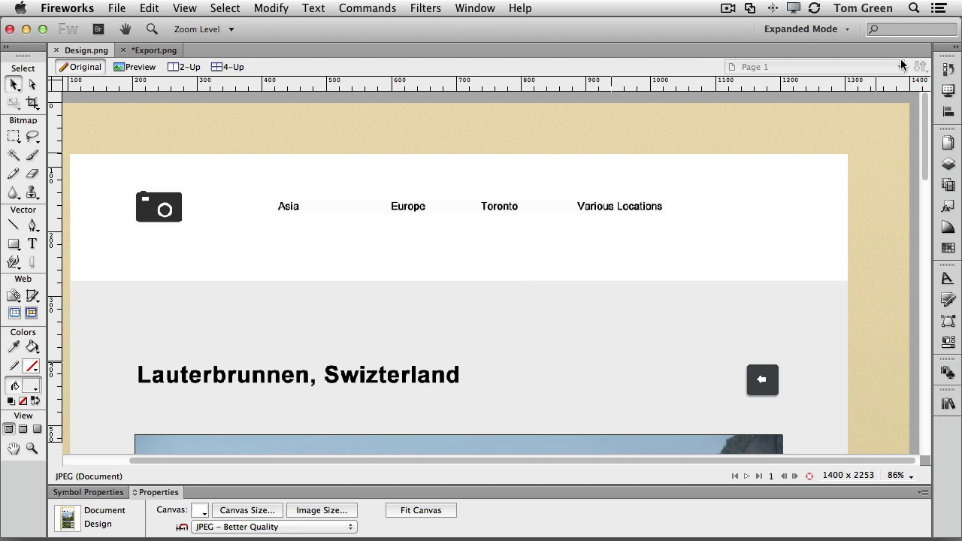
pyautogui.click(513, 216)
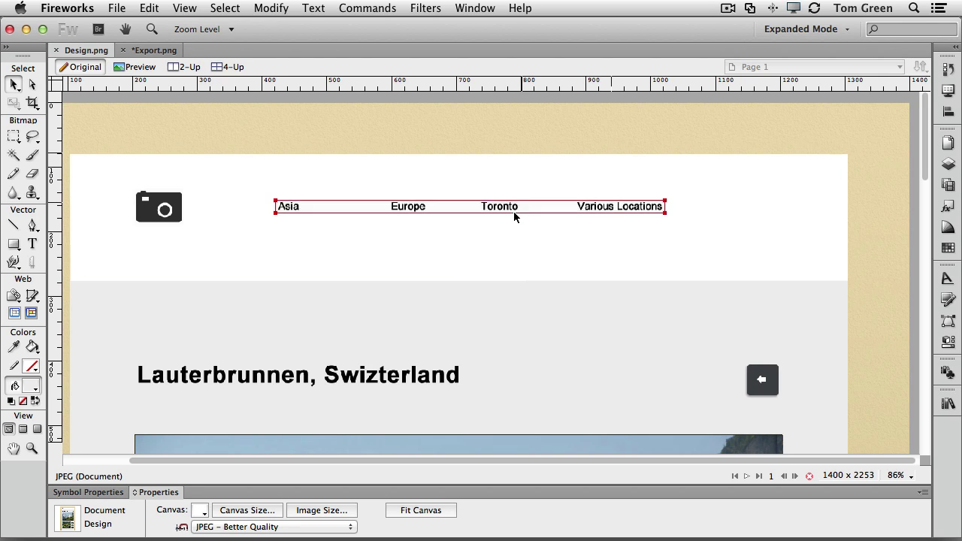
pyautogui.click(514, 210)
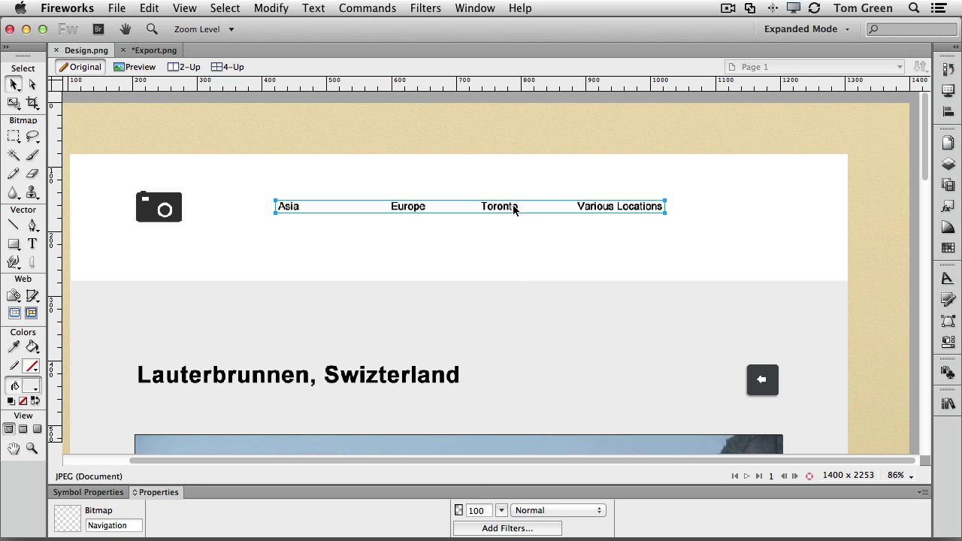
pyautogui.scroll(-5, 527, 262)
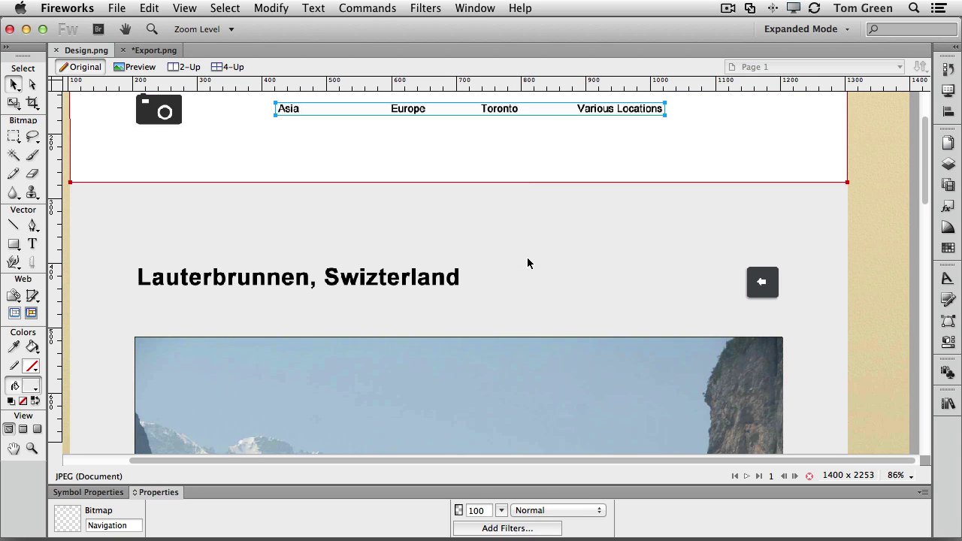
pyautogui.scroll(-4, 527, 262)
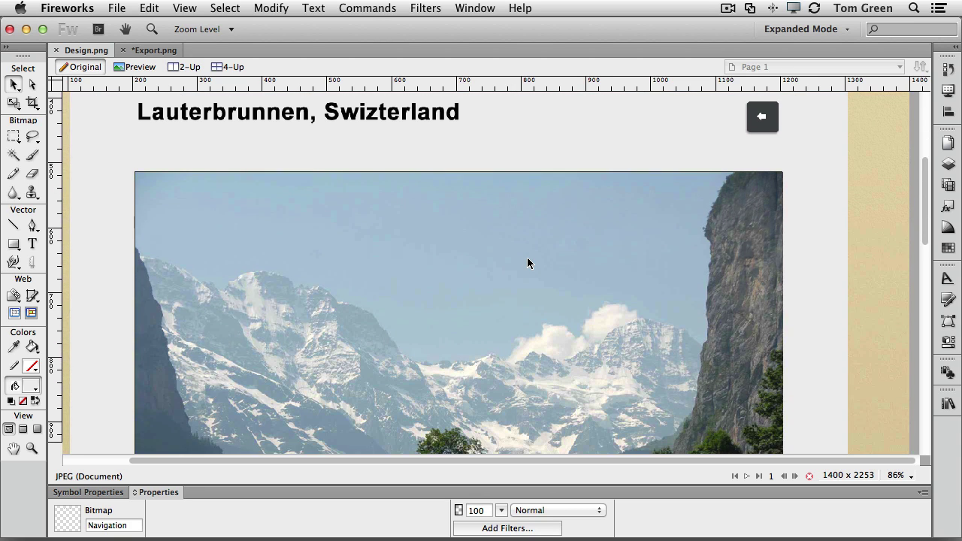
pyautogui.scroll(-3, 527, 262)
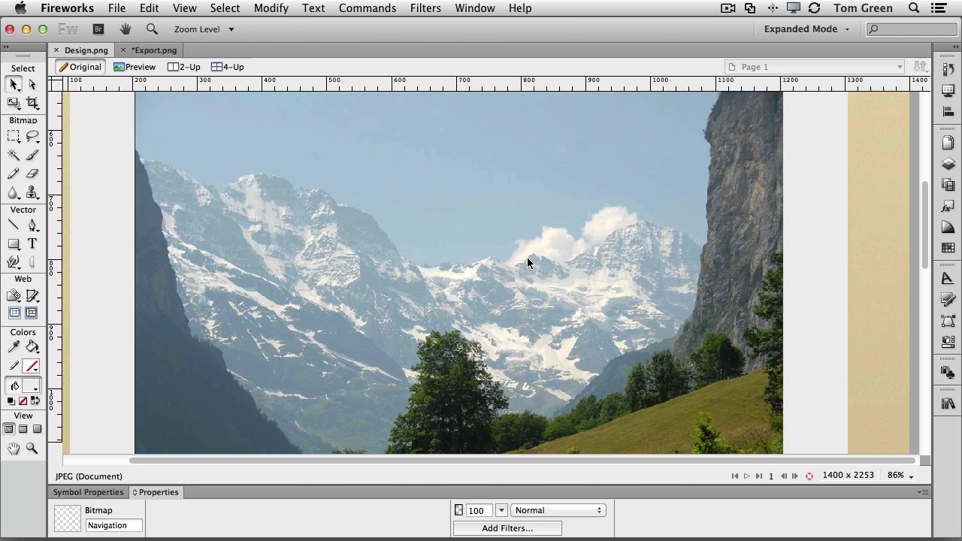
pyautogui.click(251, 285)
pyautogui.click(31, 448)
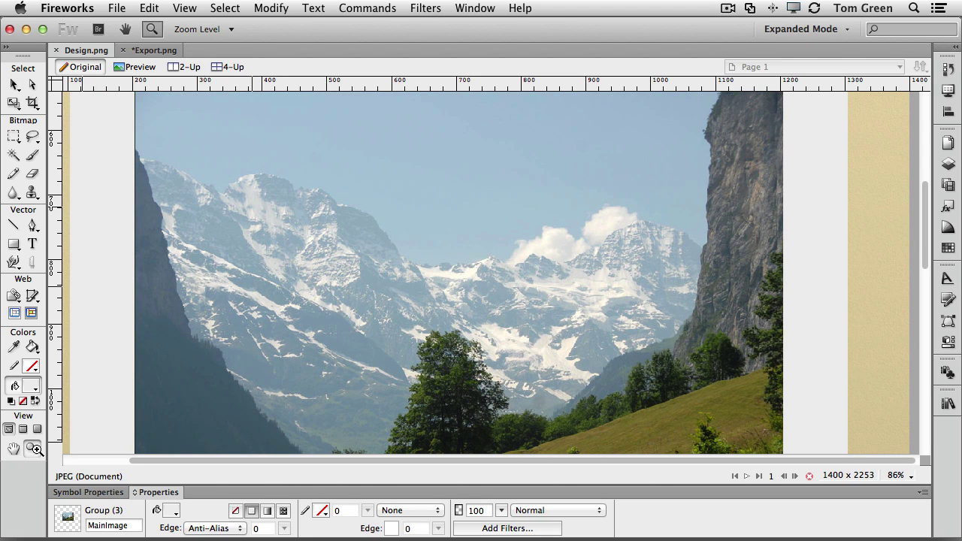
pyautogui.keyDown('alt'); pyautogui.click(360, 348); pyautogui.keyUp('alt')
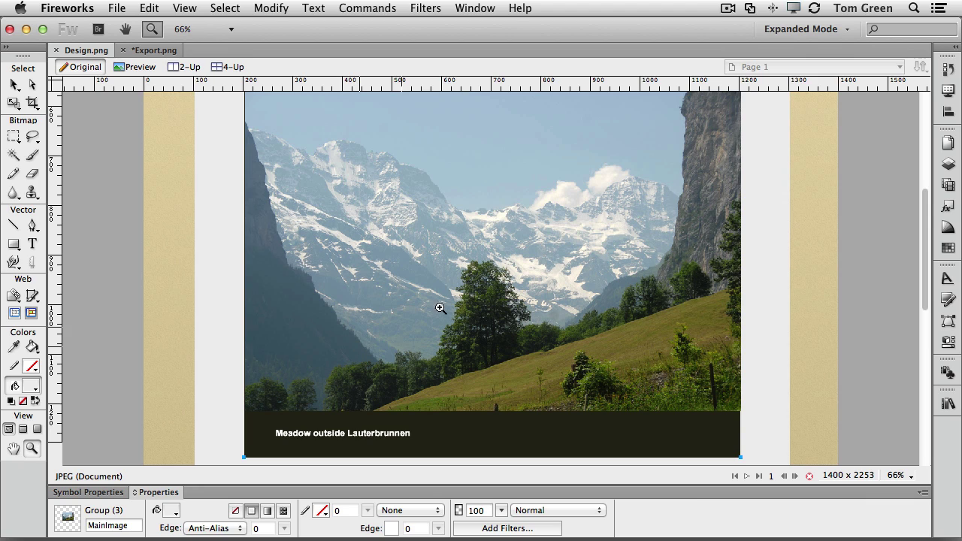
pyautogui.scroll(2, 446, 304)
pyautogui.scroll(1, 447, 304)
pyautogui.scroll(-2, 446, 303)
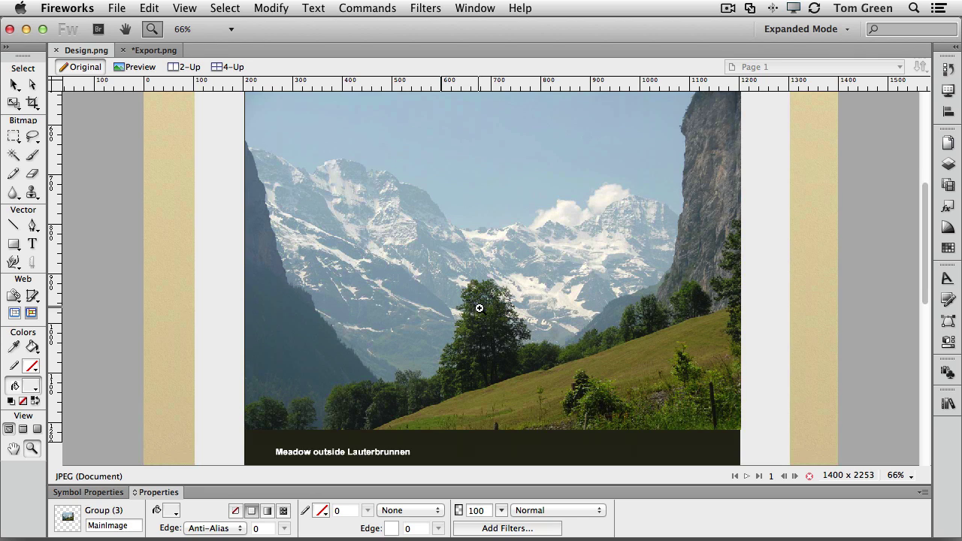
pyautogui.scroll(-5, 479, 306)
pyautogui.scroll(-4, 480, 308)
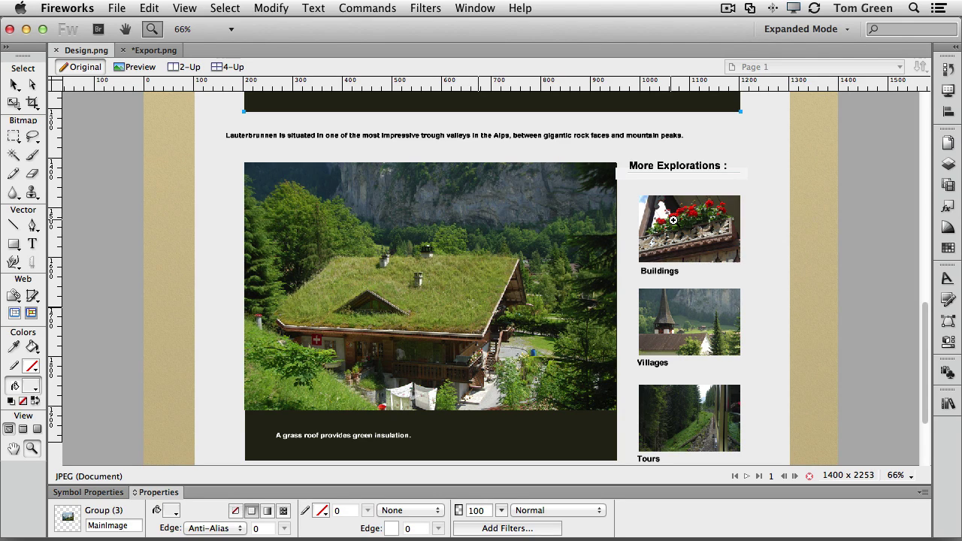
pyautogui.click(15, 84)
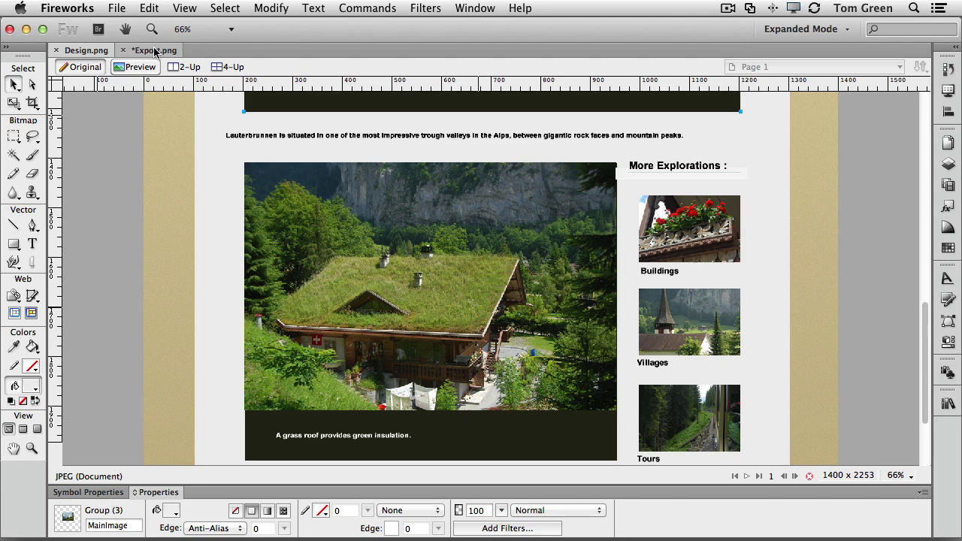
# Switch to Export.png and review its layers from Web Layer down to Paper
pyautogui.click(154, 51)
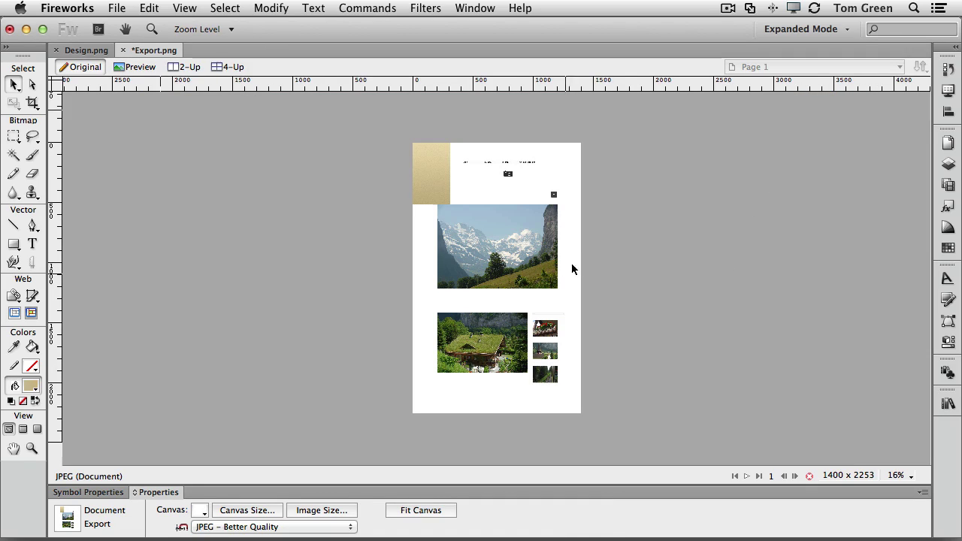
pyautogui.click(947, 163)
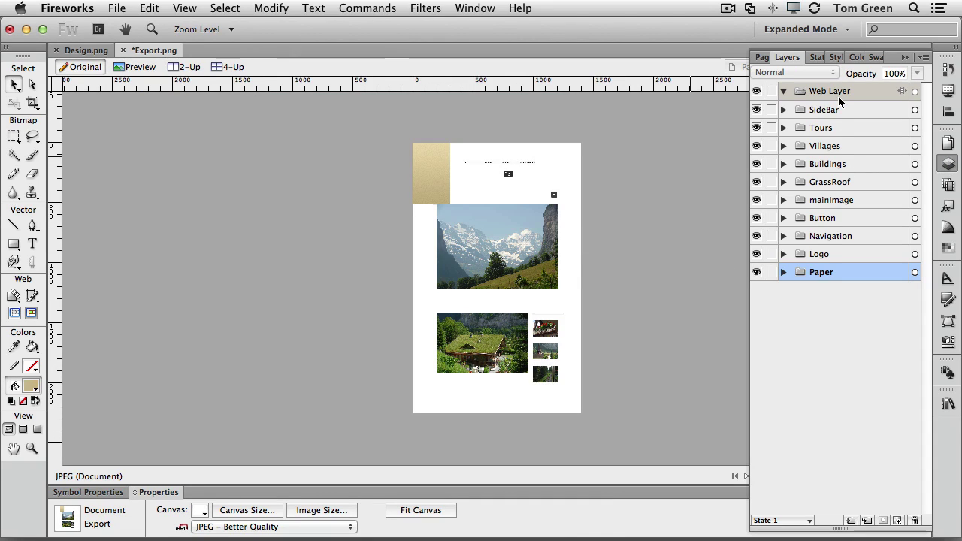
pyautogui.click(904, 57)
# Export Export.jpg to the Export folder as Layers to Files with Trim Images on
pyautogui.click(118, 7)
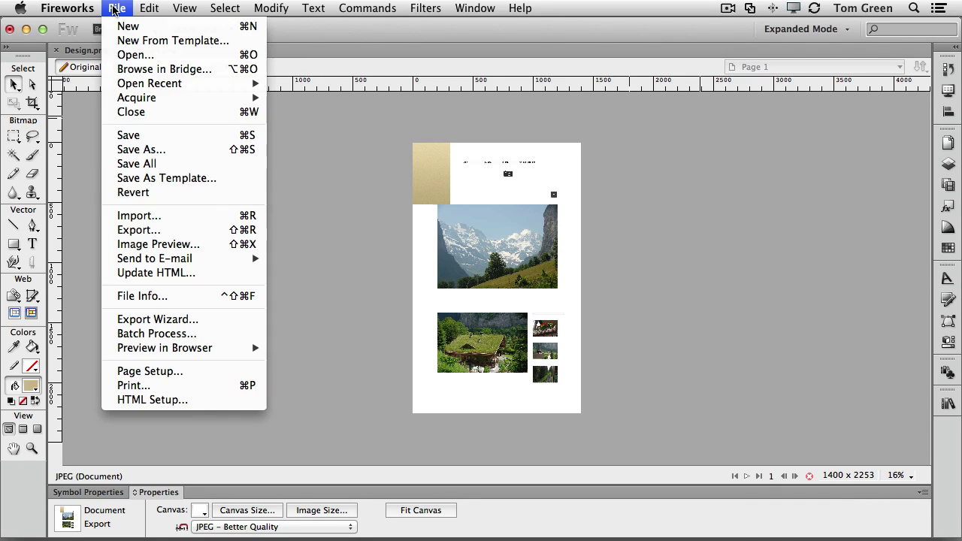
pyautogui.click(119, 234)
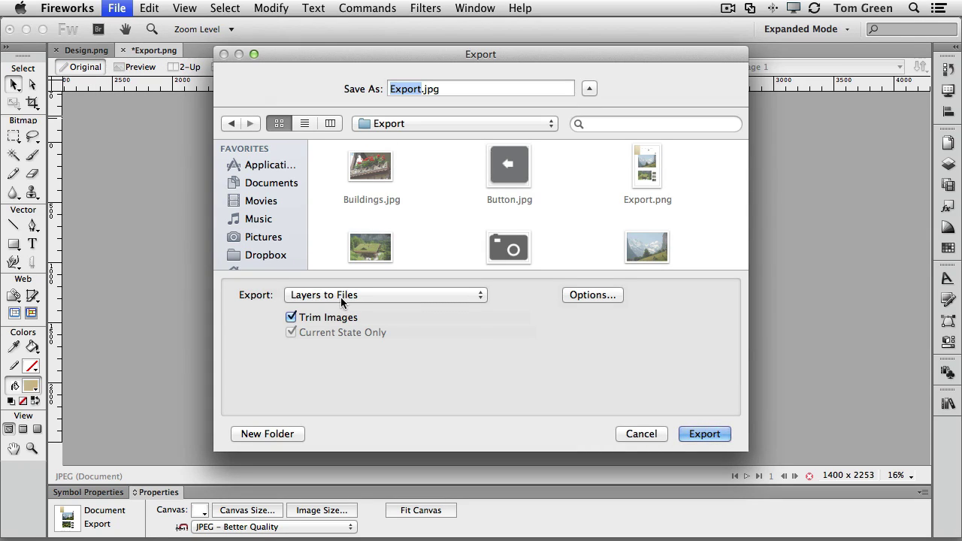
pyautogui.click(340, 295)
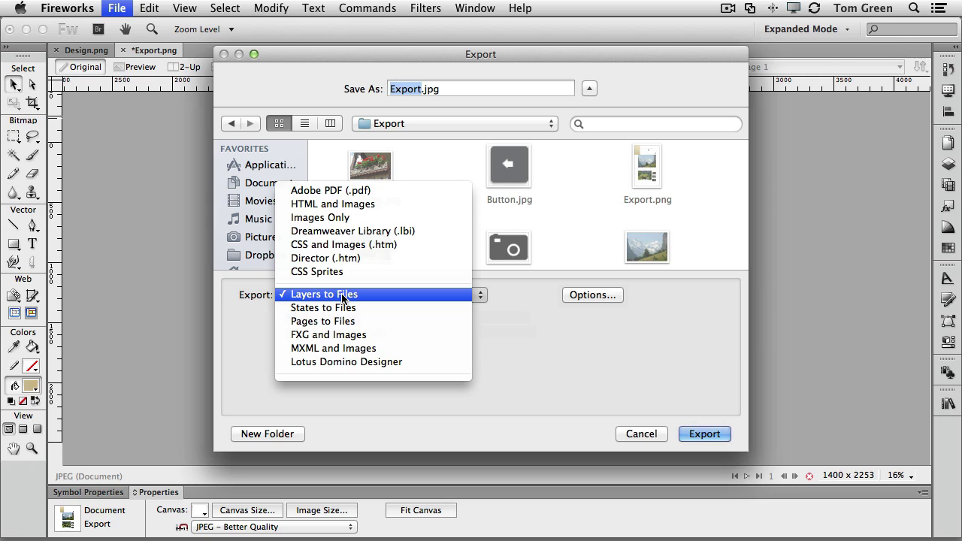
pyautogui.click(549, 292)
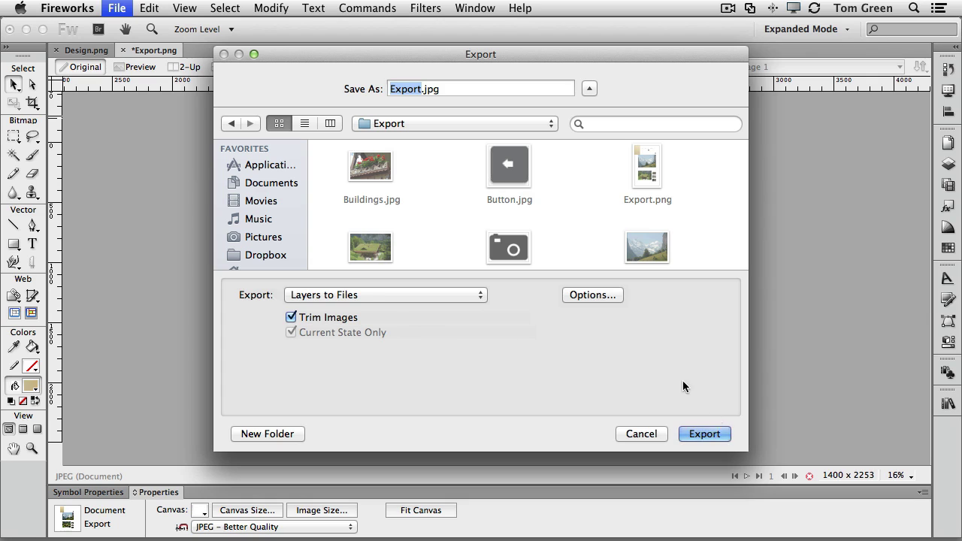
pyautogui.scroll(-5, 710, 233)
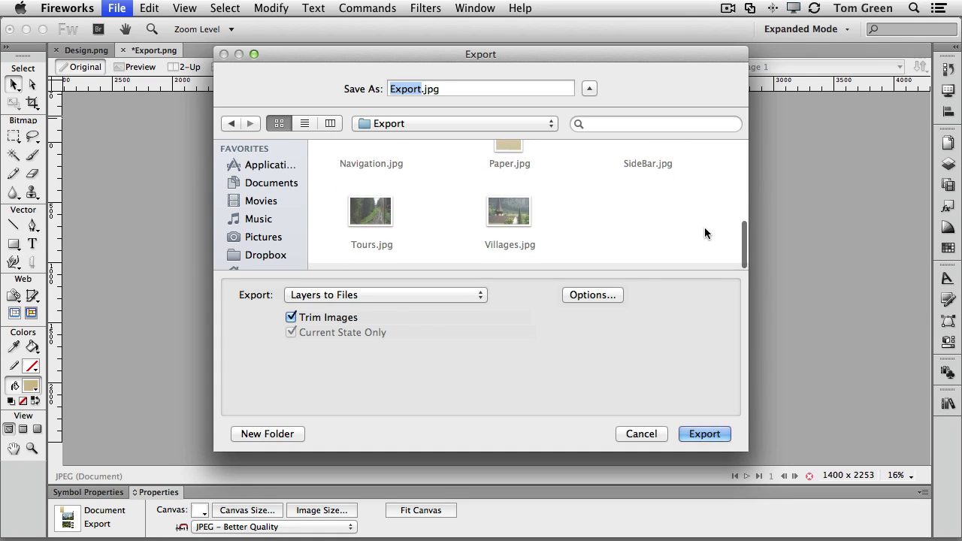
pyautogui.scroll(3, 705, 233)
pyautogui.scroll(2, 705, 233)
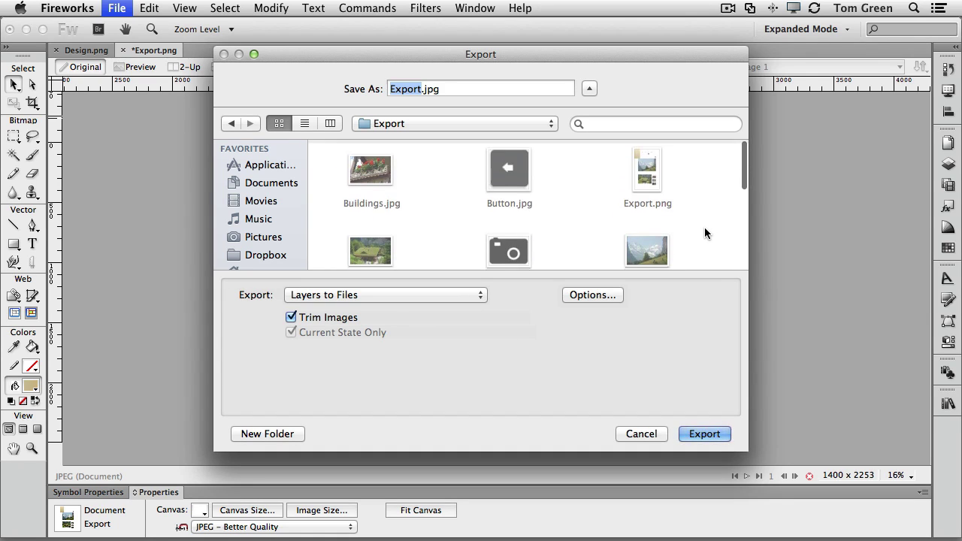